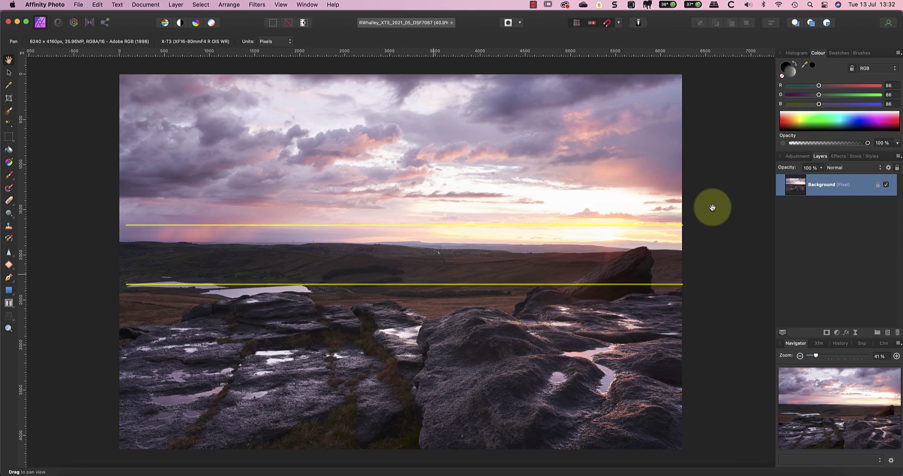
Step: Add a new fill layer above the landscape photo and set its colour to pure white
left_click(178, 6)
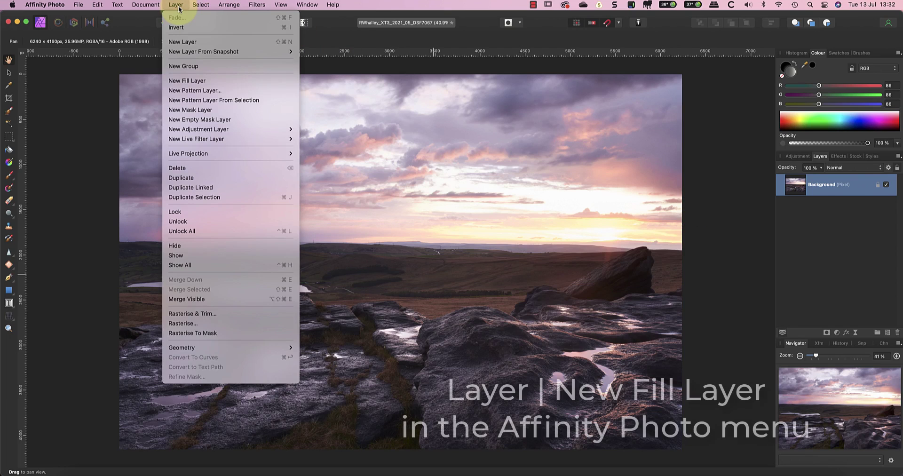
left_click(198, 81)
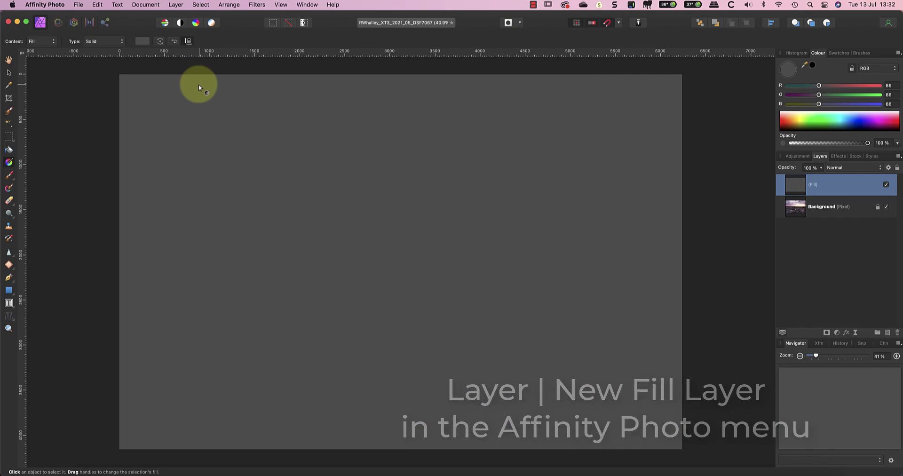
left_click(140, 89)
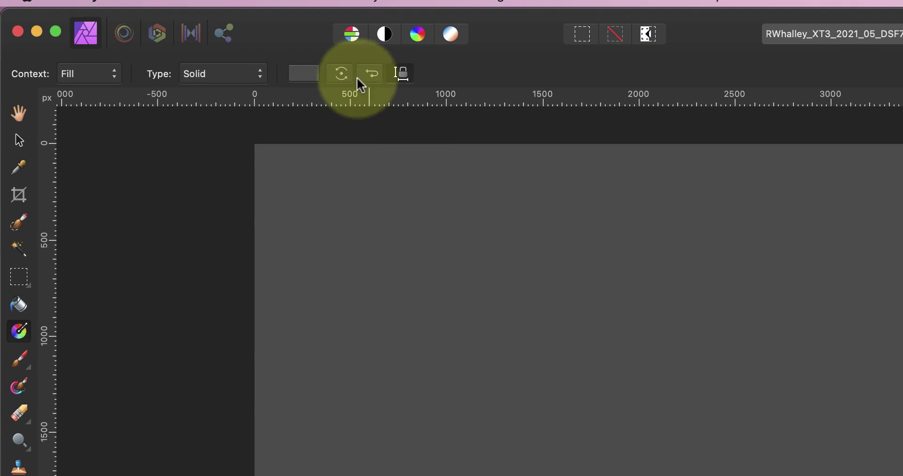
left_click(303, 73)
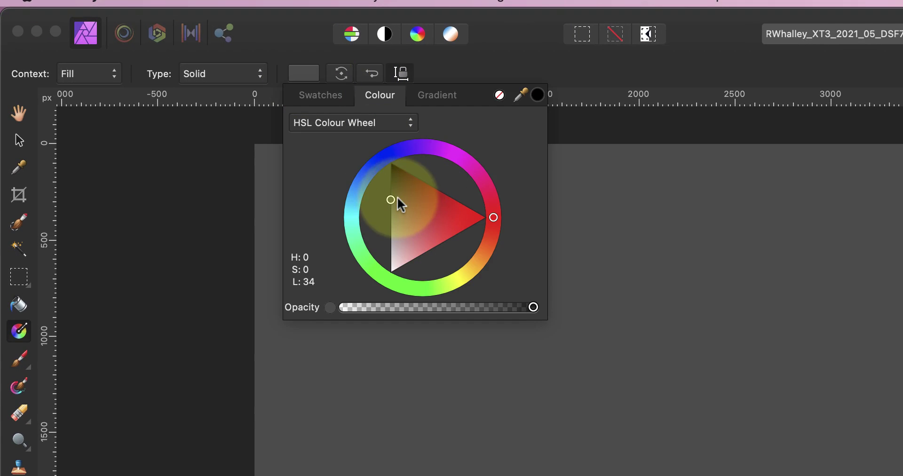
left_click_drag(395, 197, 380, 286)
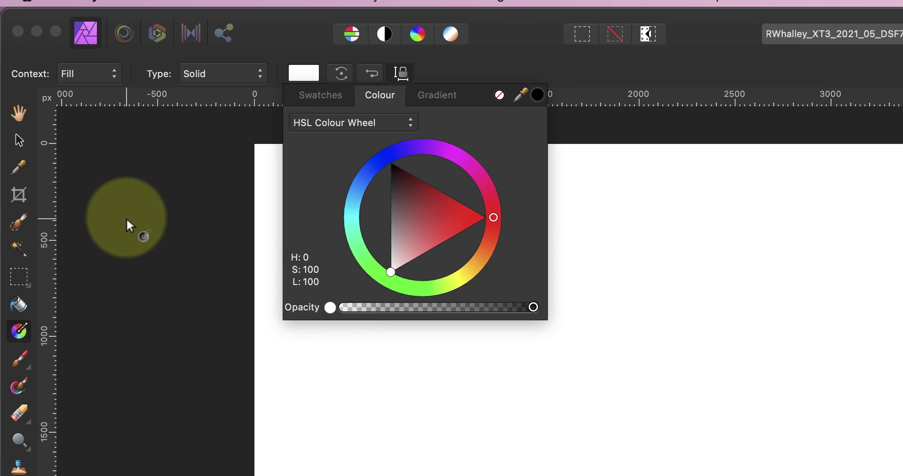
left_click(127, 218)
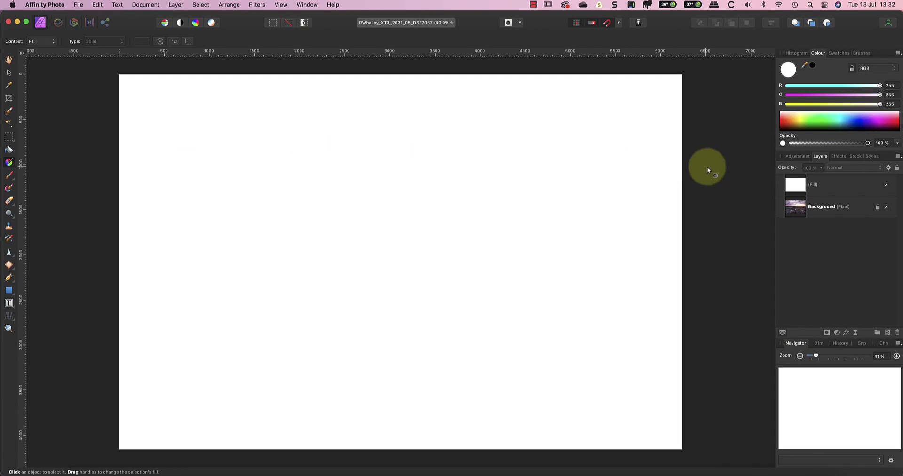
Step: Set the white Fill layer's blend mode to Multiply
left_click(822, 183)
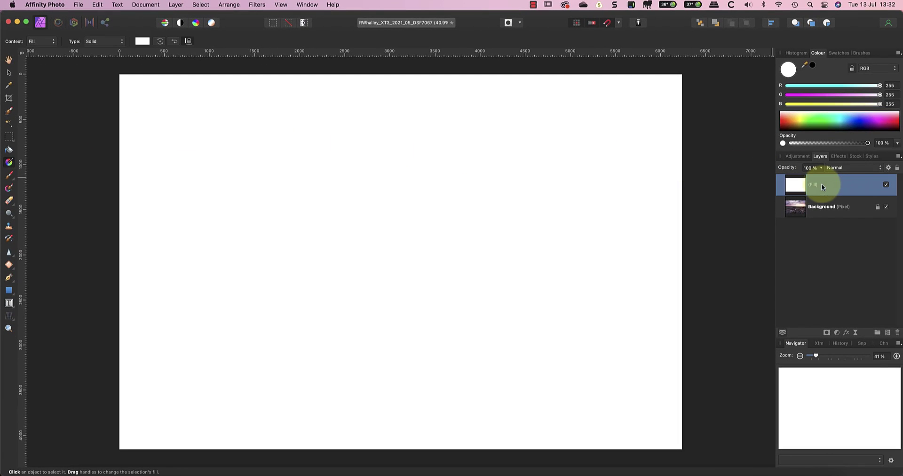
left_click(837, 168)
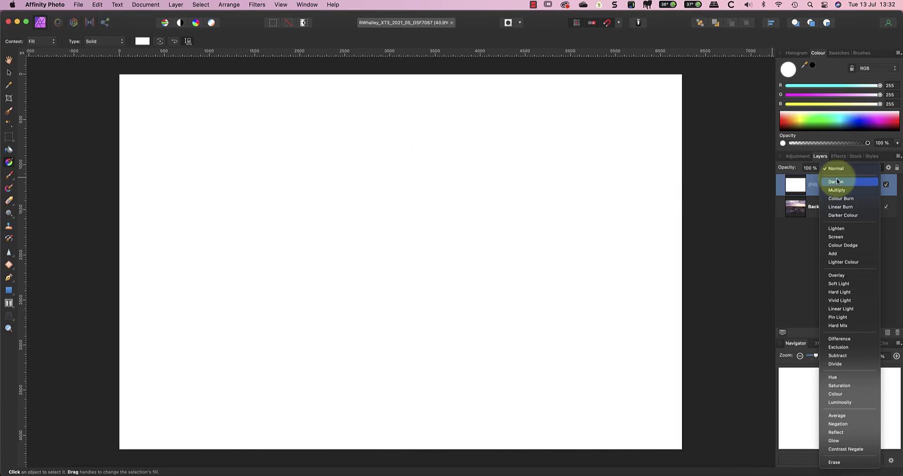
left_click(838, 190)
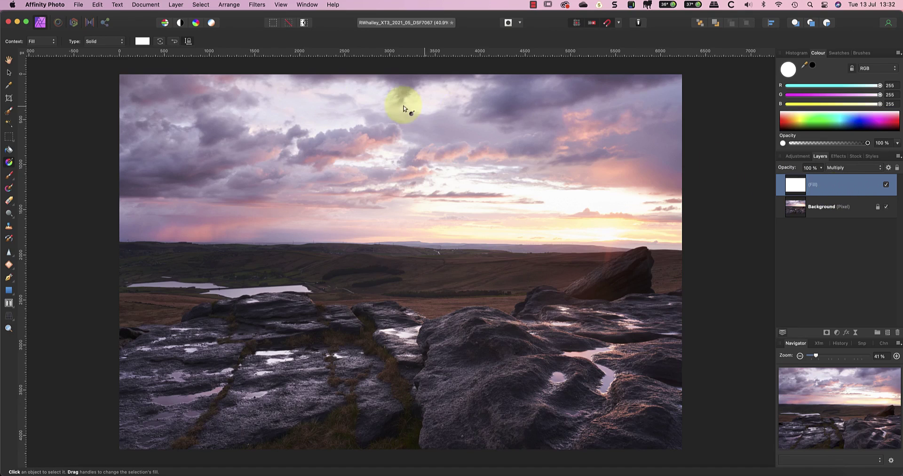
Step: Darken the fill colour to a mid grey and reopen the blend mode list to compare modes
left_click(141, 40)
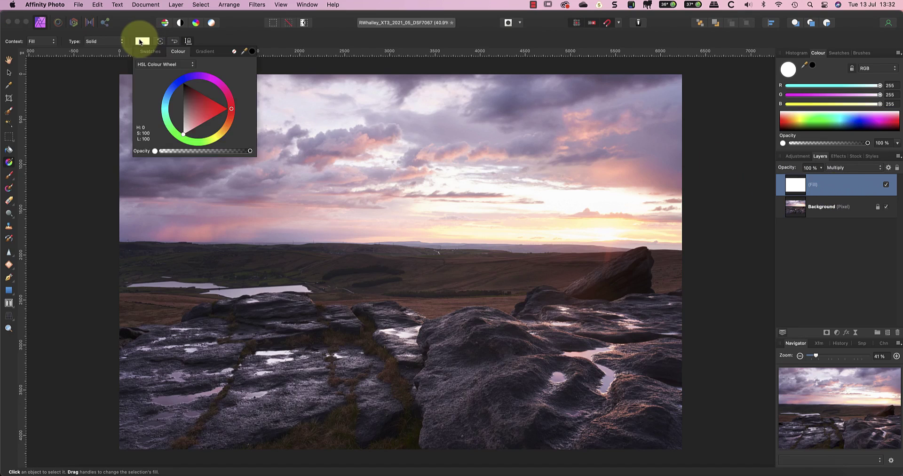
left_click_drag(184, 136, 183, 85)
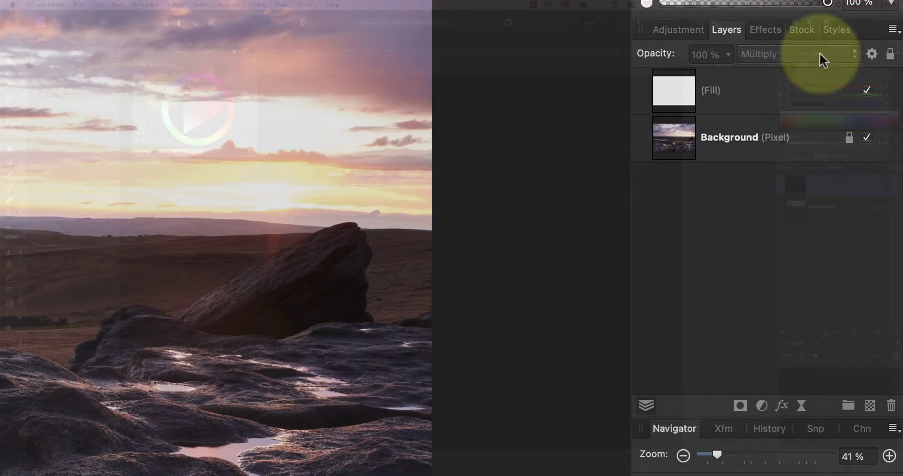
left_click(849, 180)
left_click(787, 55)
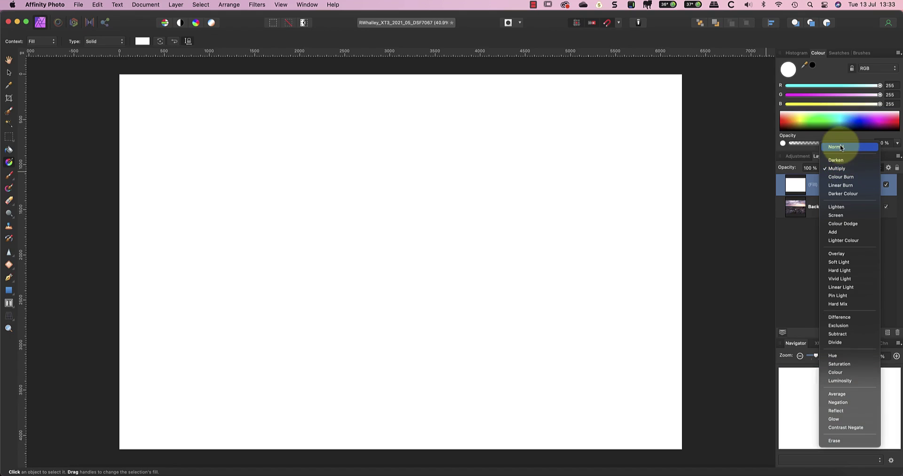
Step: Return the Fill layer to Normal blending and change its fill type from Solid to Linear
left_click(841, 148)
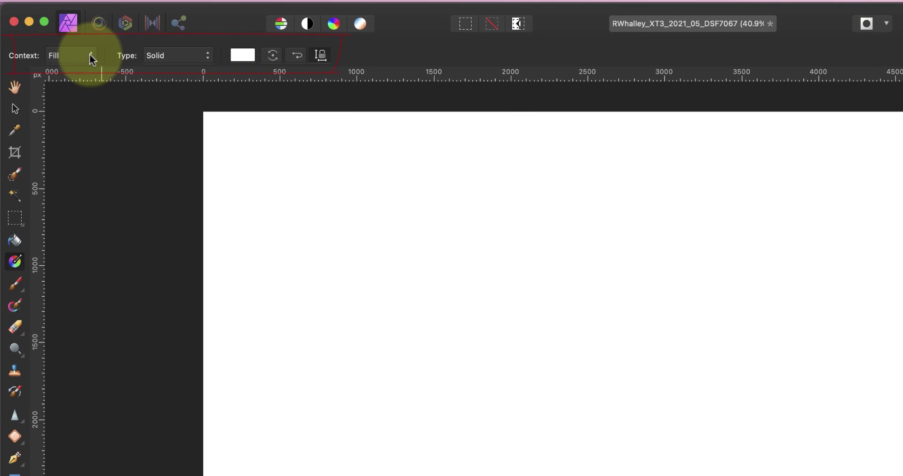
left_click(90, 59)
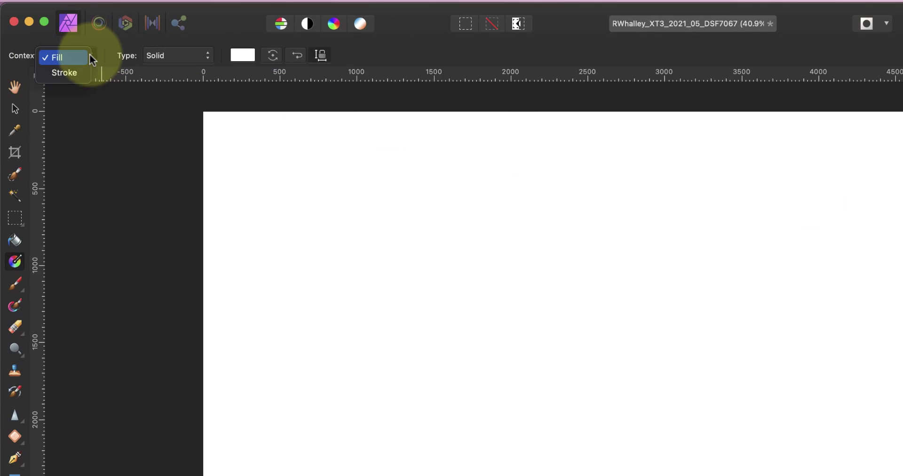
left_click(59, 56)
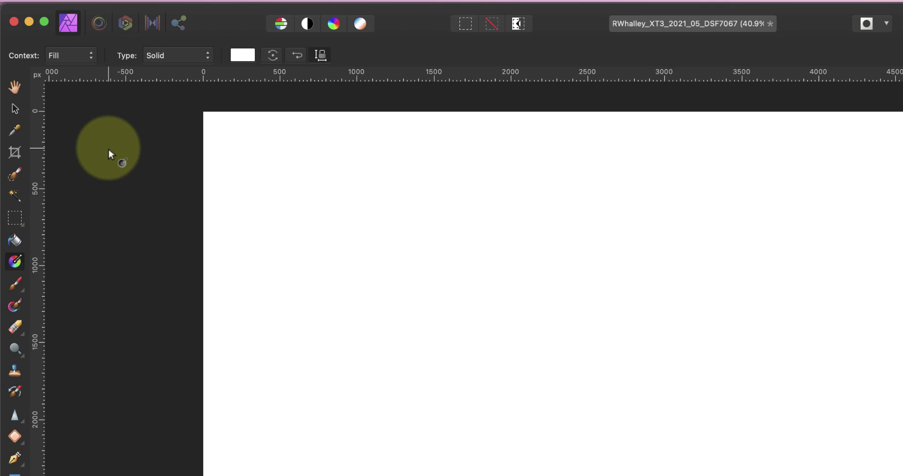
left_click(204, 55)
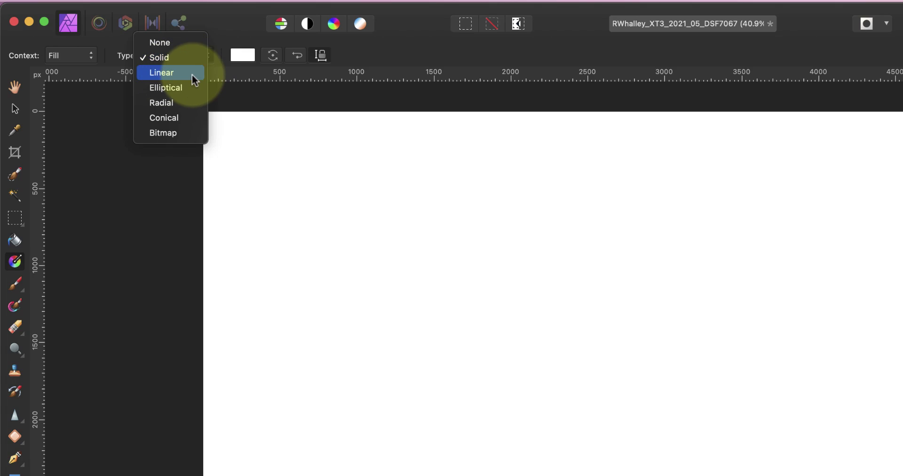
left_click(192, 74)
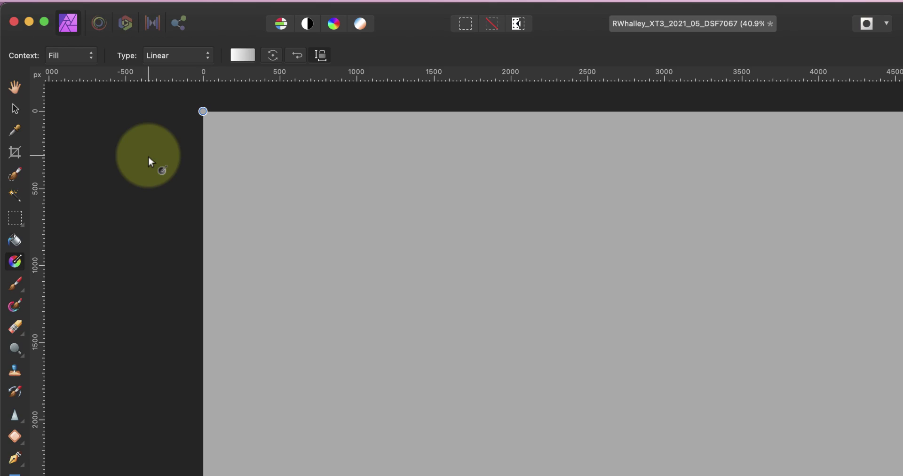
Step: In the gradient editor, set the left stop to dark grey RGB 50, 50, 50
left_click(241, 56)
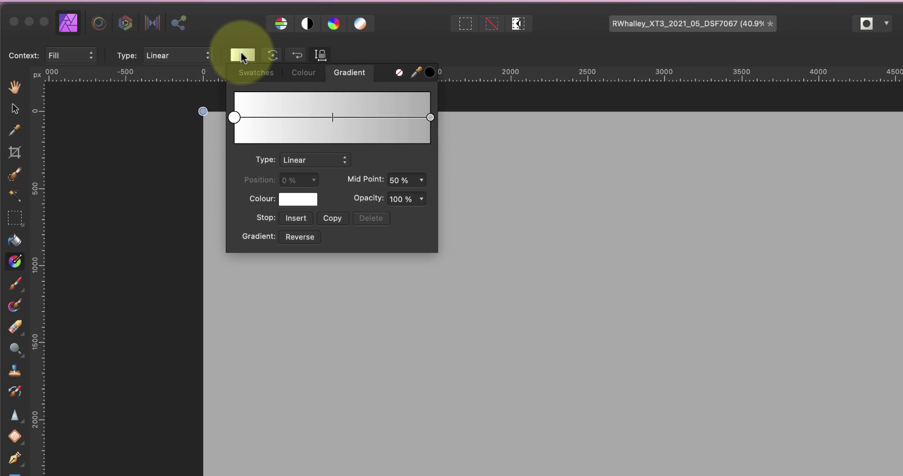
left_click(235, 117)
left_click(299, 200)
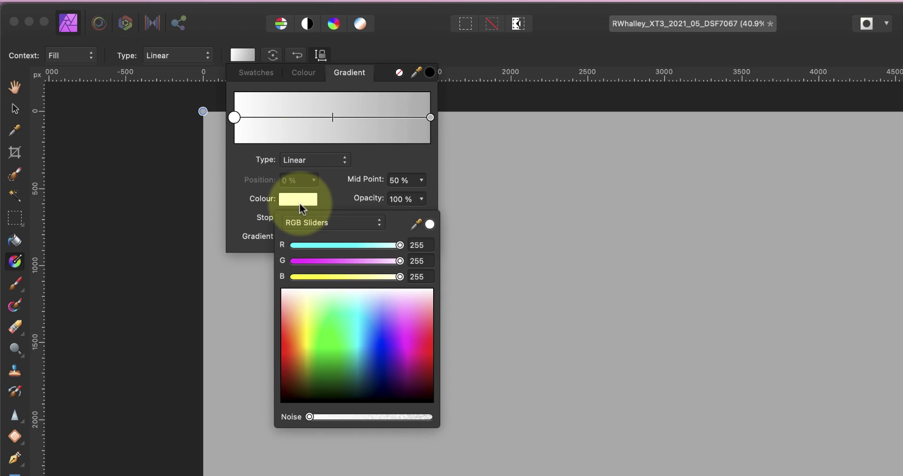
left_click_drag(399, 246, 314, 247)
left_click_drag(425, 261, 409, 260)
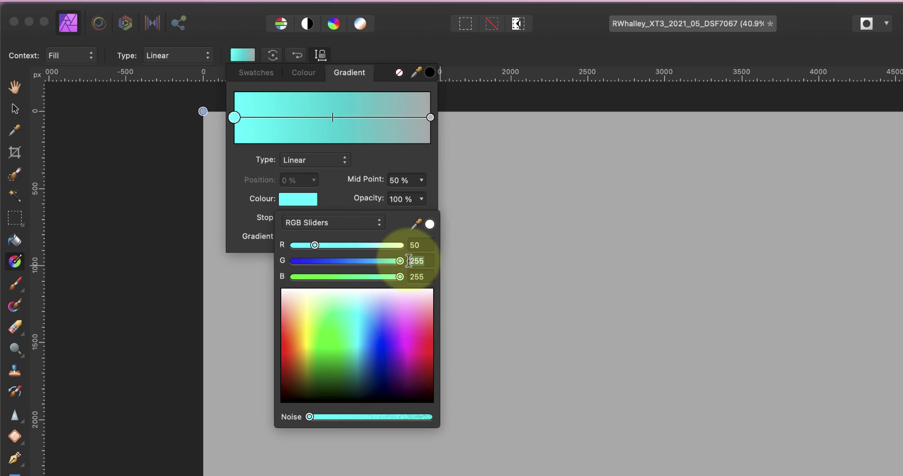
type("50")
left_click_drag(425, 276, 411, 276)
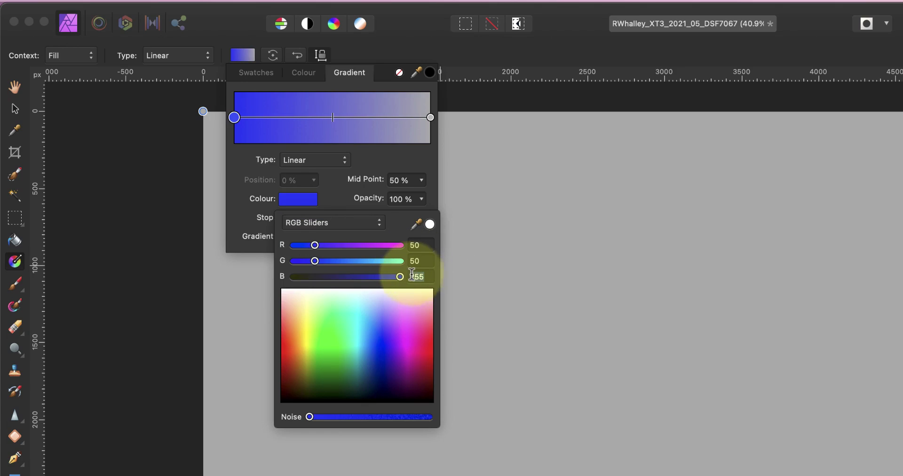
type("50")
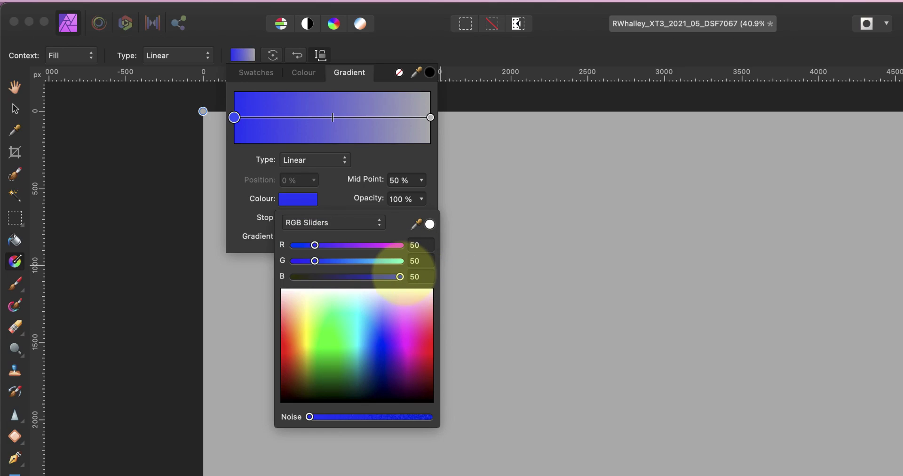
Step: Set the right stop to white (255, 255, 255) and shift the gradient midpoint slightly
left_click(430, 117)
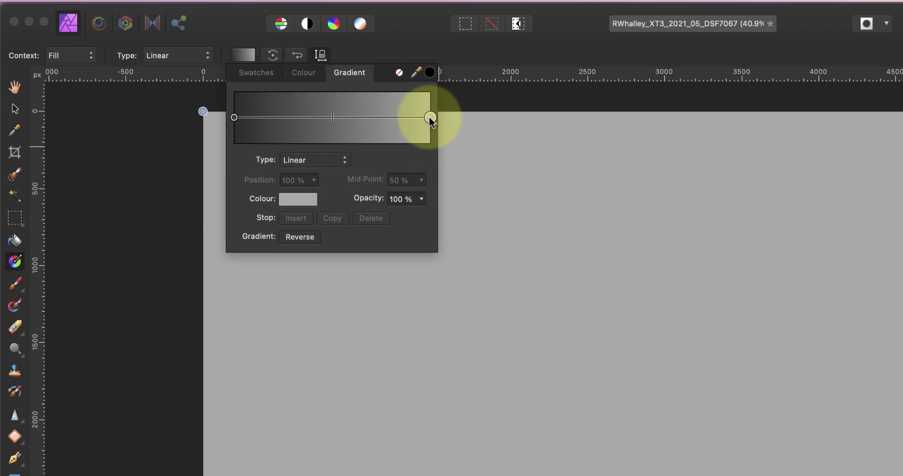
left_click(297, 199)
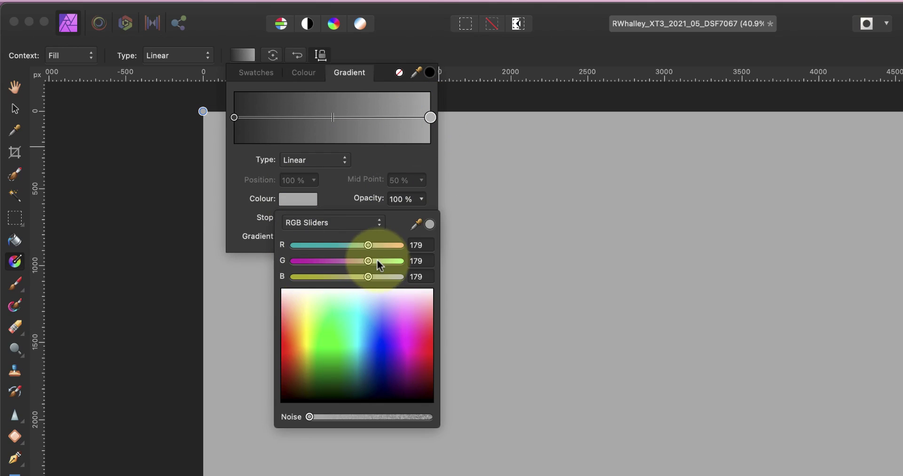
left_click_drag(368, 246, 401, 261)
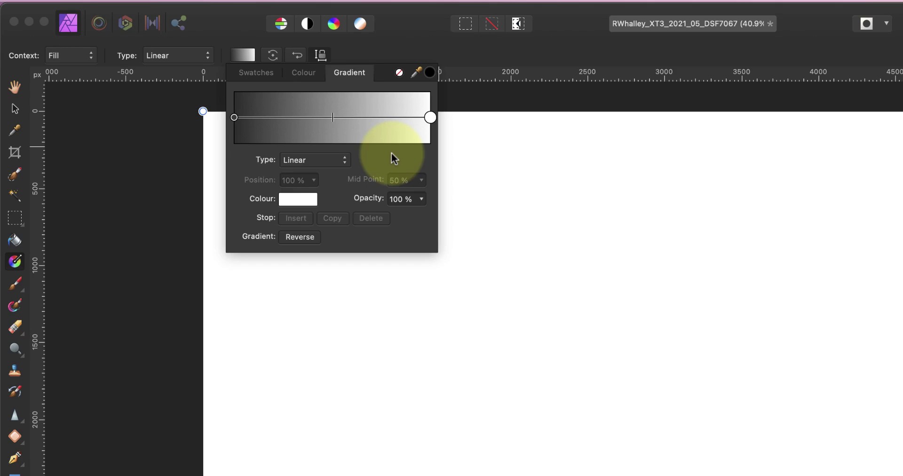
mouse_move(332, 119)
left_mouse_down()
mouse_move(403, 123)
mouse_move(273, 122)
mouse_move(334, 123)
left_mouse_up()
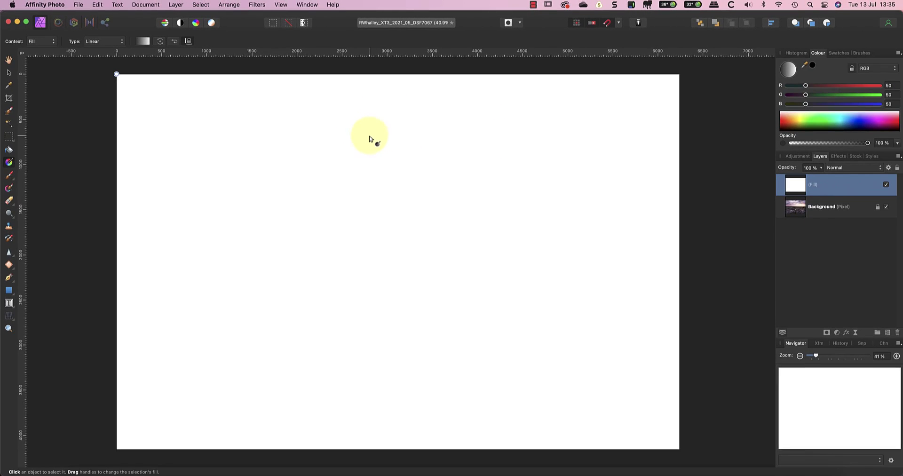
Step: Draw the gradient down from the top of the canvas, dark above and white below, then lower its midpoint
left_click_drag(370, 135, 369, 223)
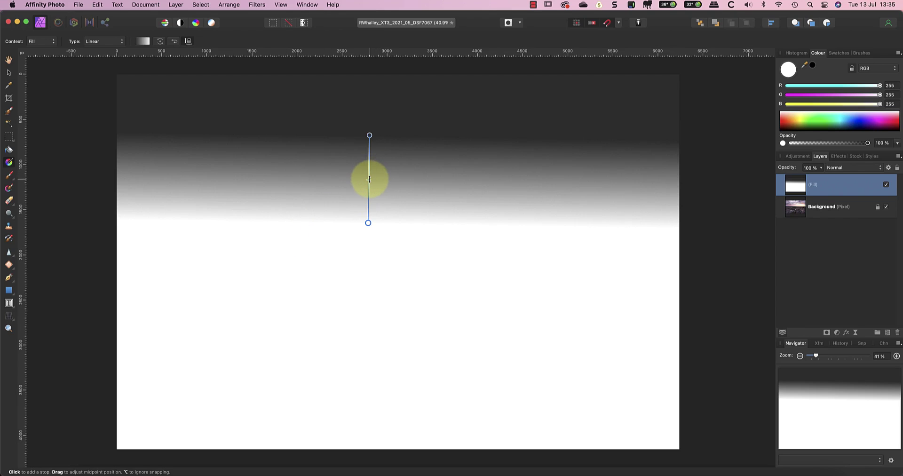
mouse_move(369, 181)
left_mouse_down()
mouse_move(366, 201)
mouse_move(373, 154)
mouse_move(369, 198)
mouse_move(370, 187)
left_mouse_up()
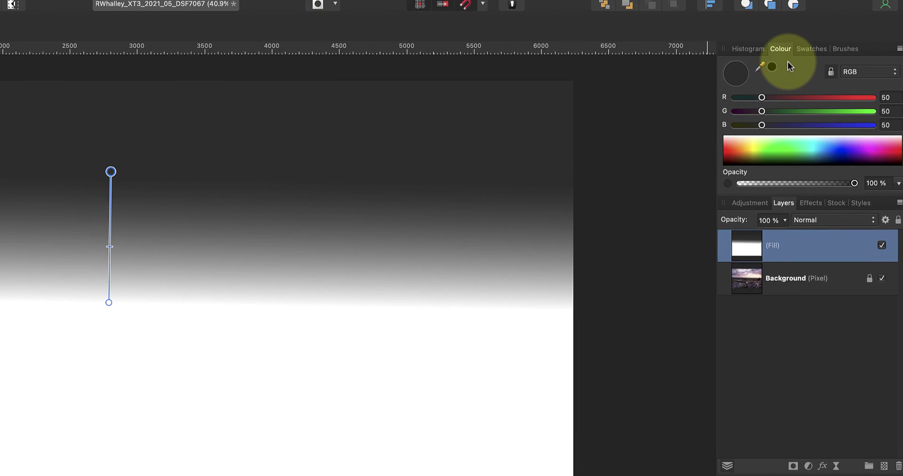
Step: Lighten the gradient's top stop to Grey 44 (RGB 112) in Greyscale, briefly checking RGB
left_click(890, 73)
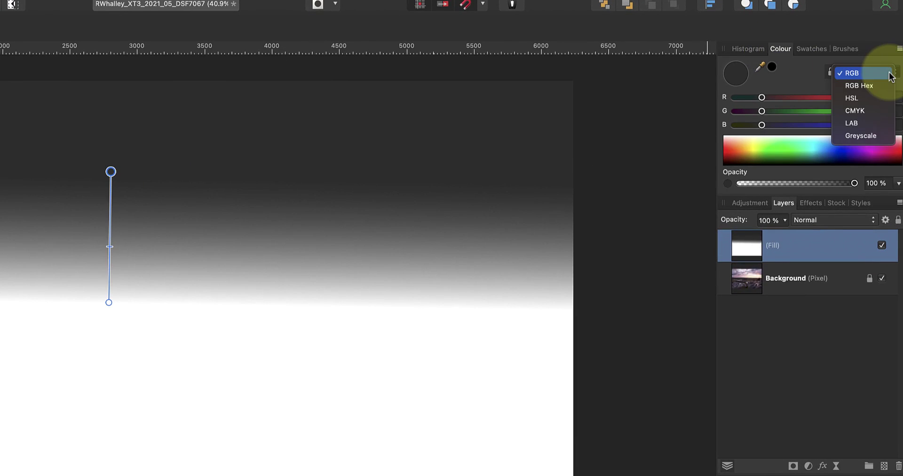
left_click(867, 136)
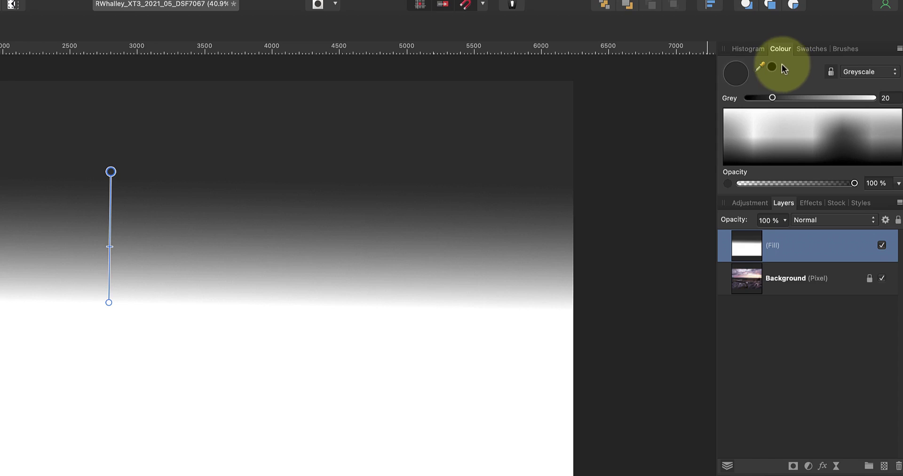
left_click_drag(772, 97, 792, 98)
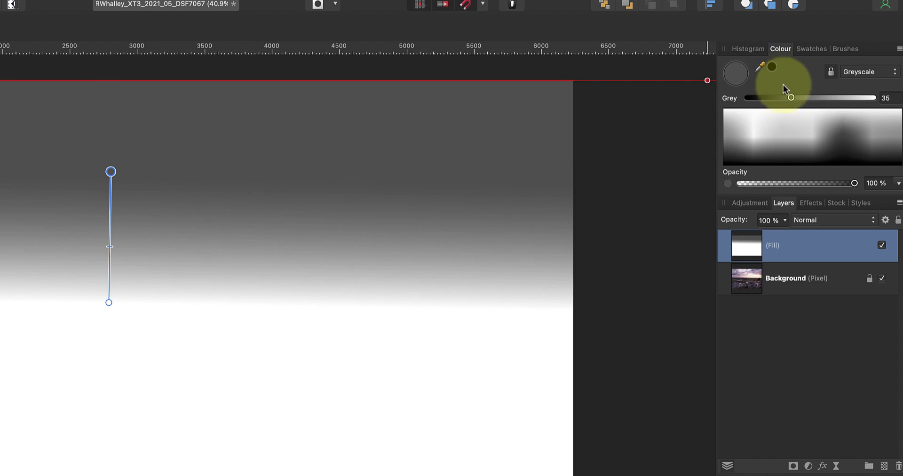
mouse_move(791, 97)
left_mouse_down()
mouse_move(819, 97)
mouse_move(803, 99)
left_mouse_up()
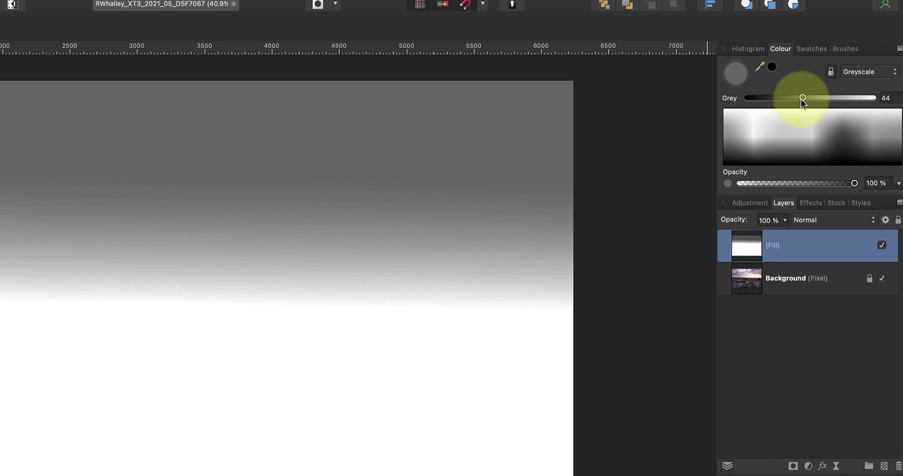
left_click(875, 72)
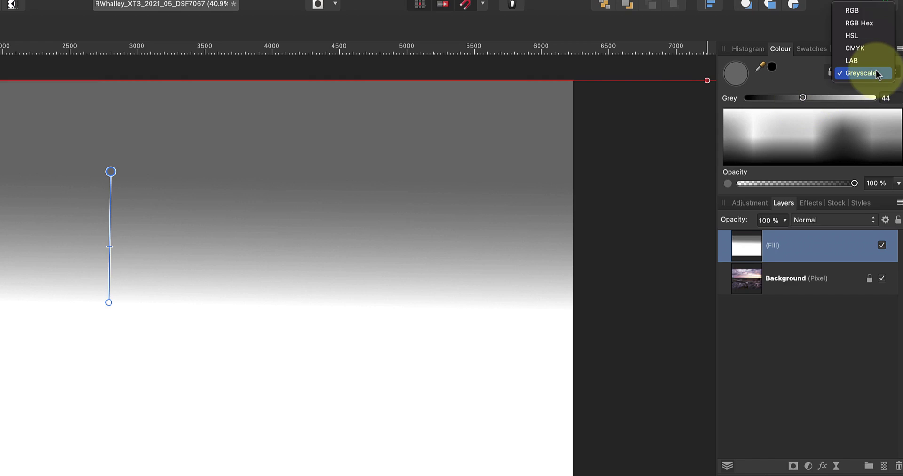
left_click(858, 11)
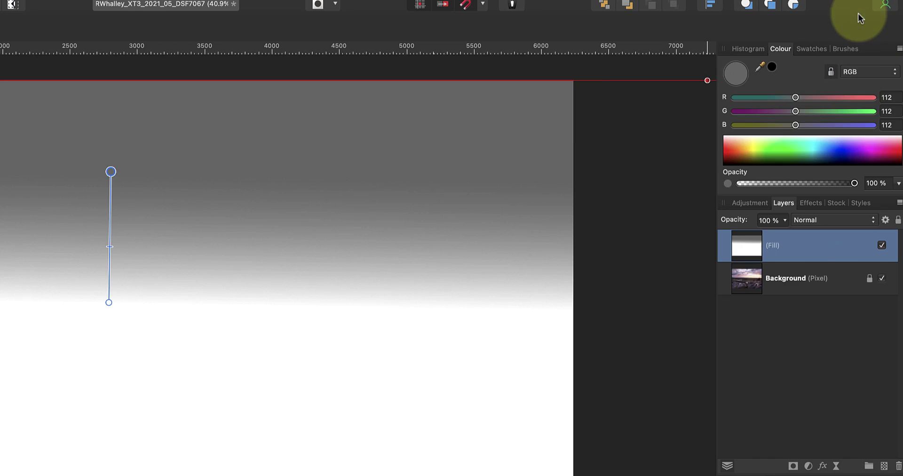
left_click(882, 75)
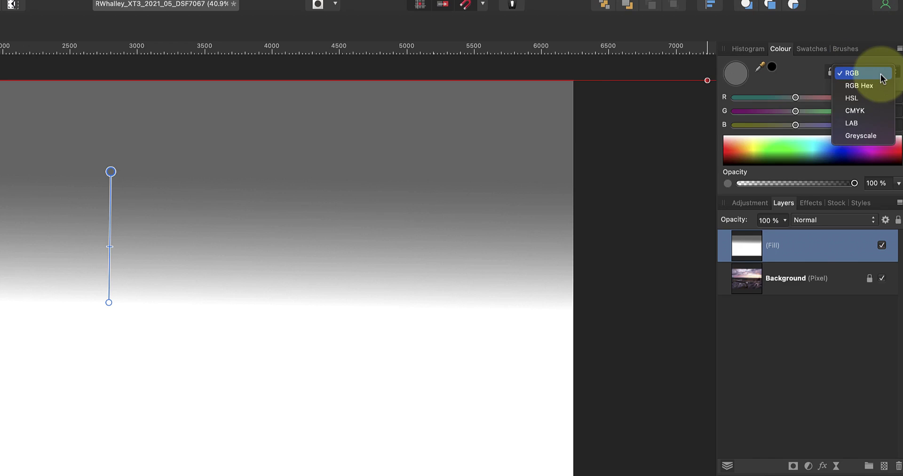
left_click(860, 133)
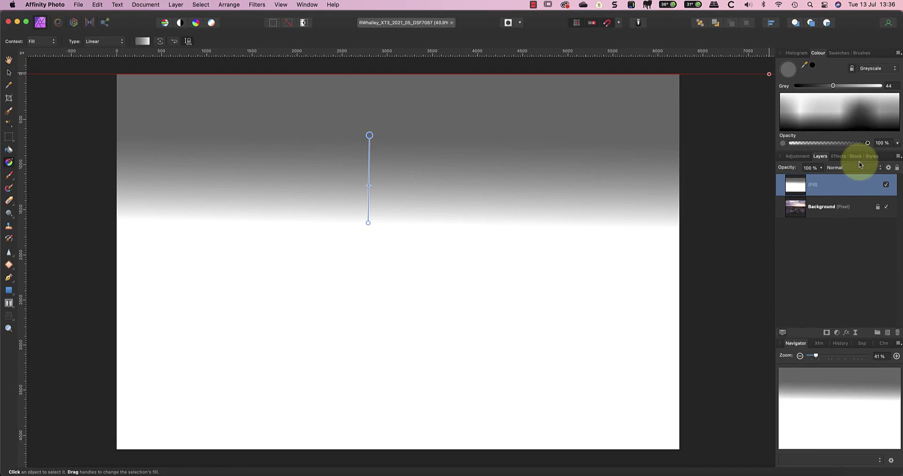
Step: Set the Fill layer to Multiply and drag the gradient's end handle down to the horizon
left_click(860, 167)
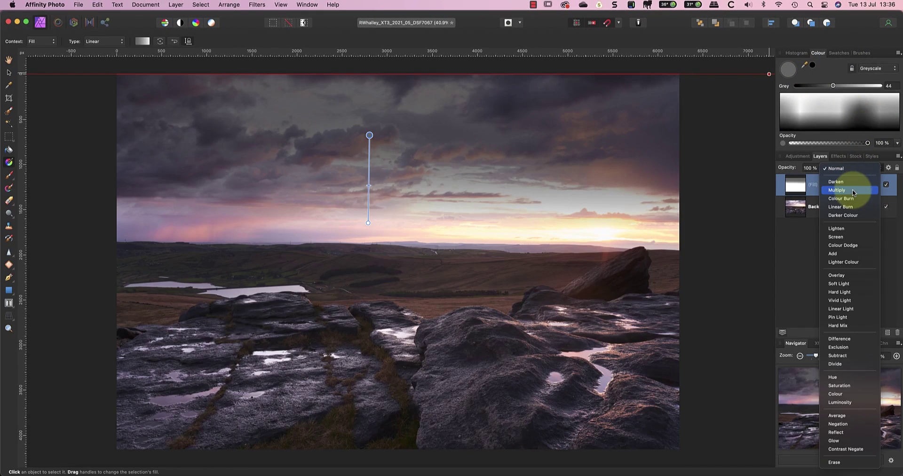
left_click(853, 190)
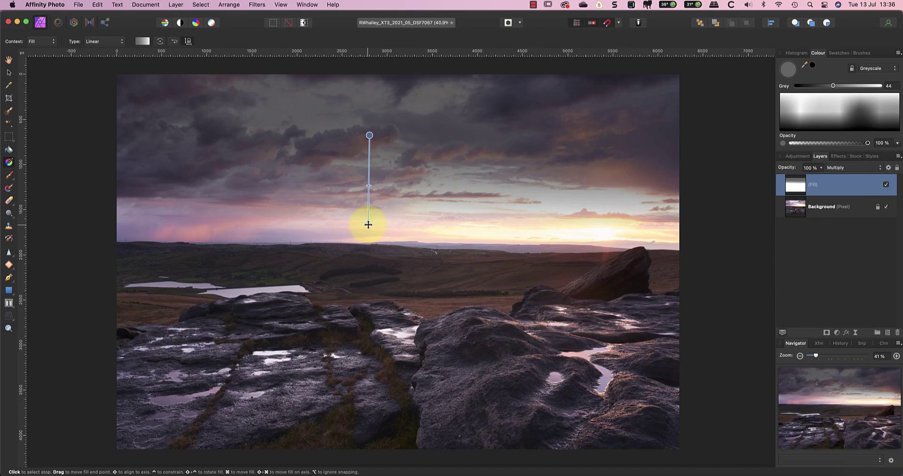
left_click_drag(369, 223, 367, 242)
left_click(368, 207)
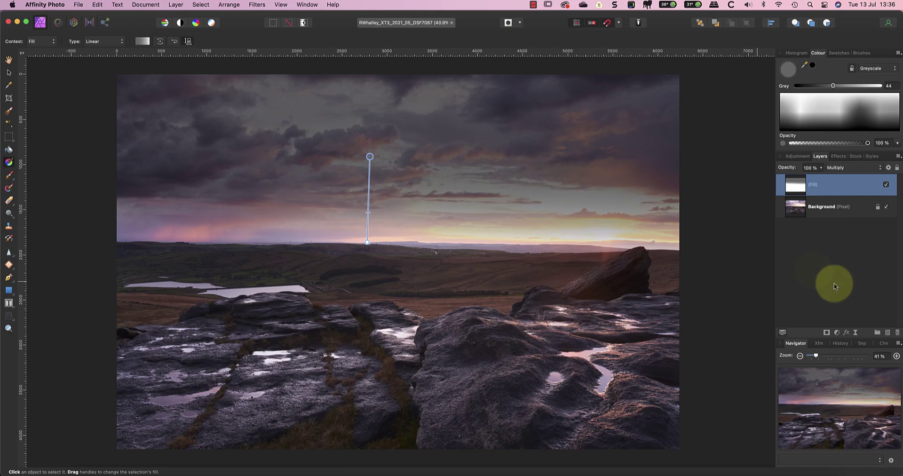
Step: Change the Fill layer to Colour Burn blending at 50% opacity
left_click(873, 167)
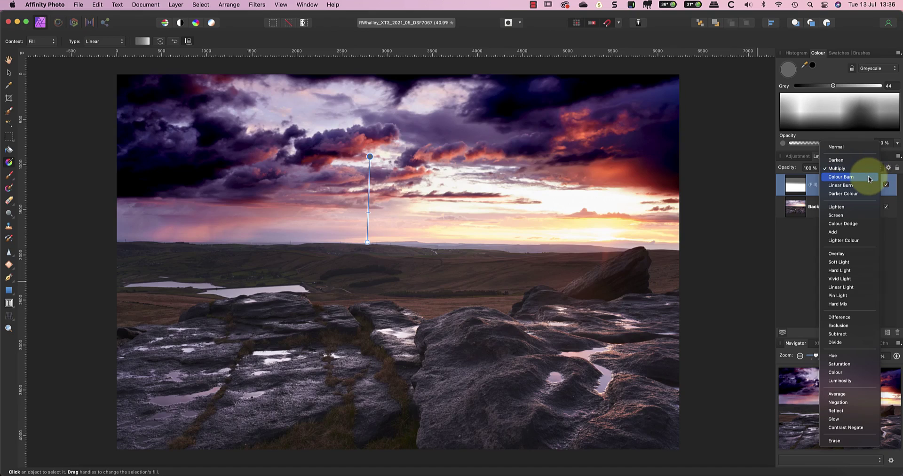
left_click(866, 177)
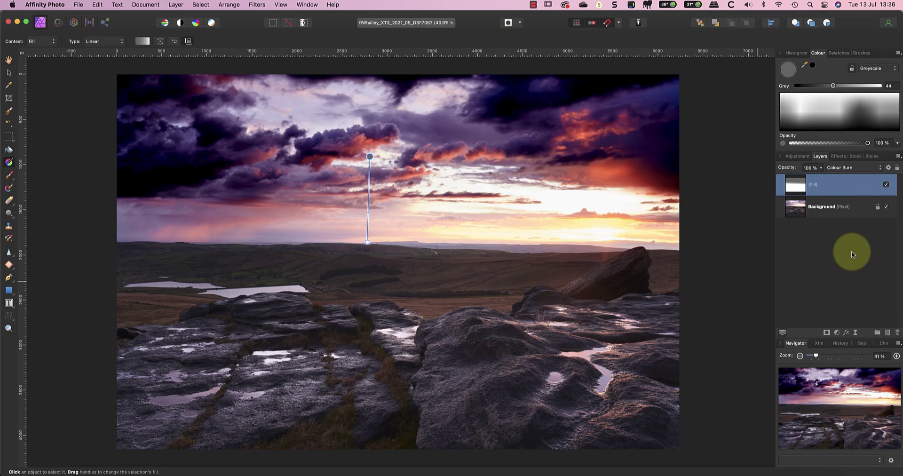
left_click(821, 168)
left_click_drag(817, 175, 782, 178)
left_click(811, 256)
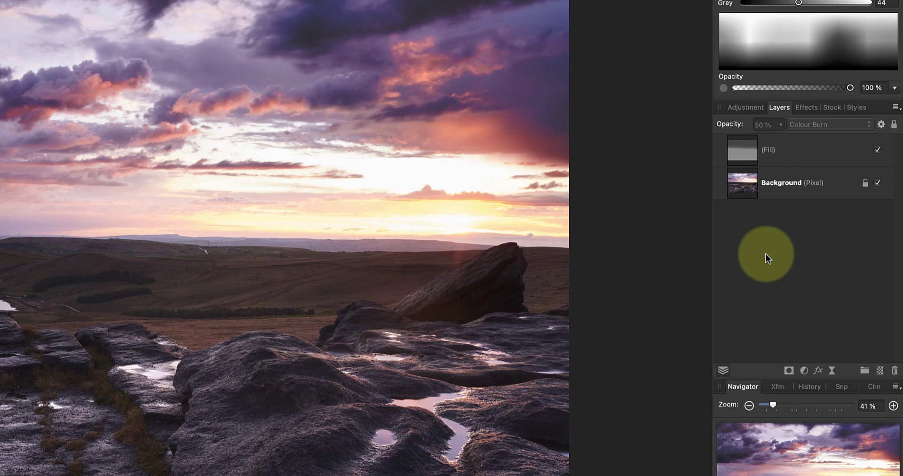
Step: In Blend Options, shape the source layer range into a ramp with a point at 40% in, 76% out
left_click(880, 124)
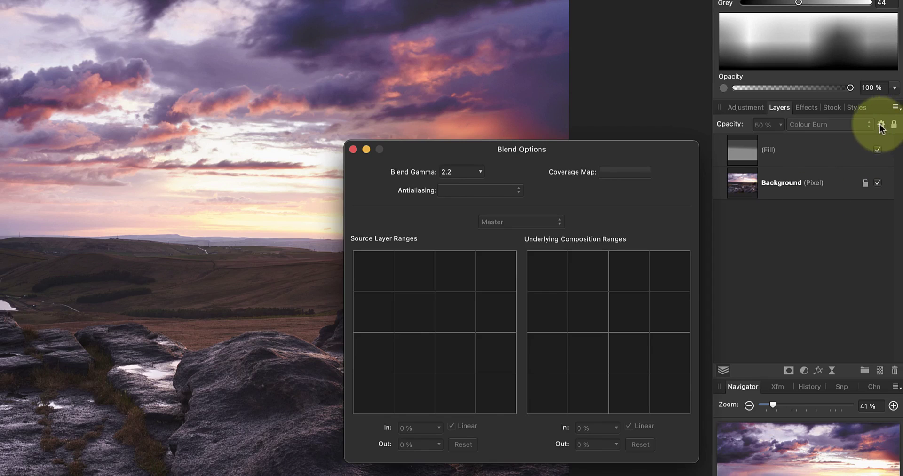
left_click(778, 151)
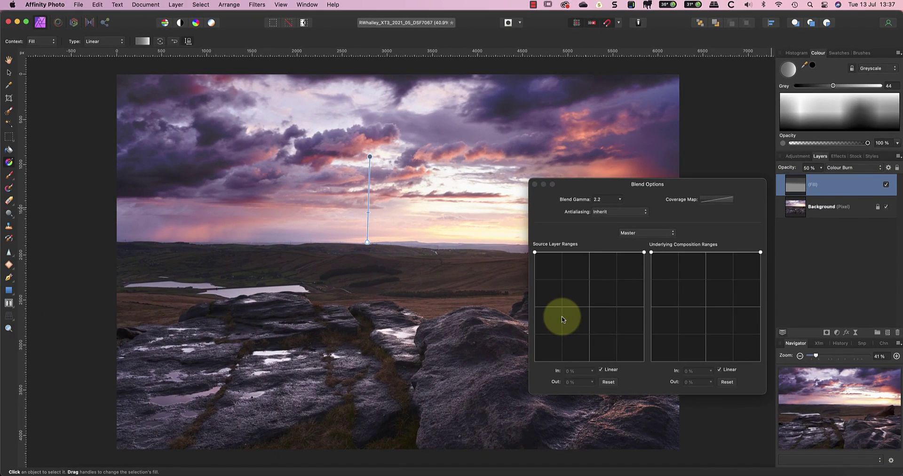
left_click(535, 253)
left_click_drag(535, 252, 519, 371)
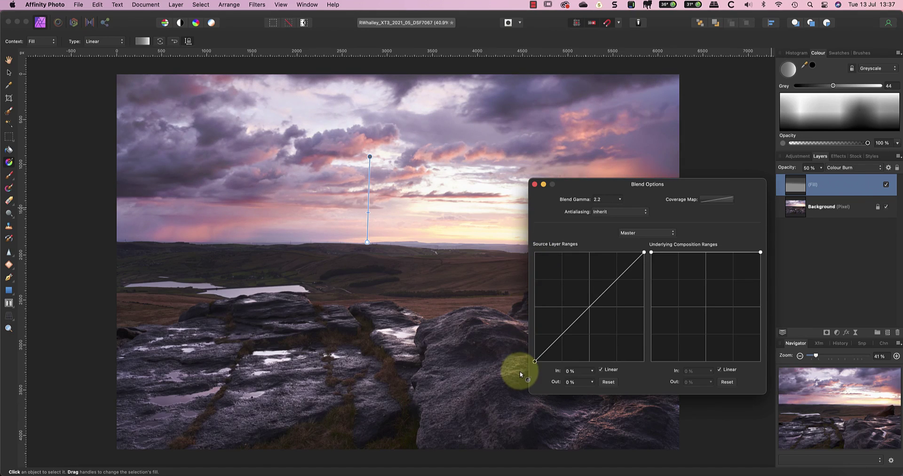
left_click(584, 314)
left_click_drag(585, 314, 578, 280)
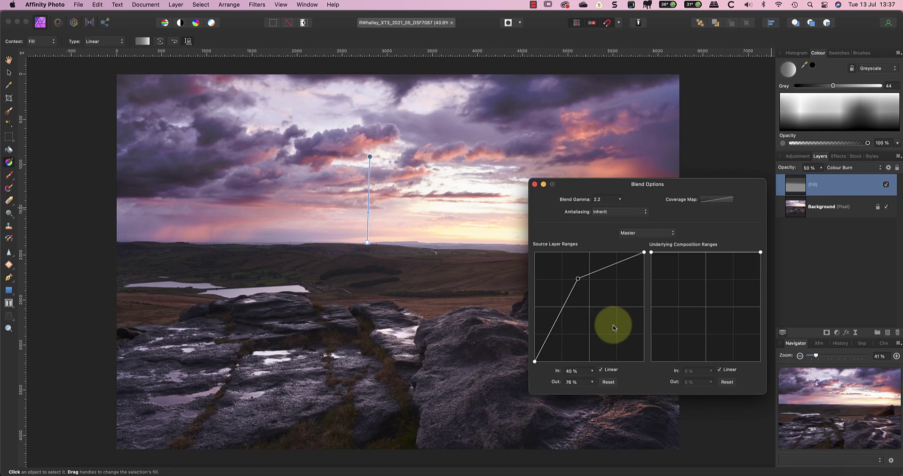
left_click(534, 184)
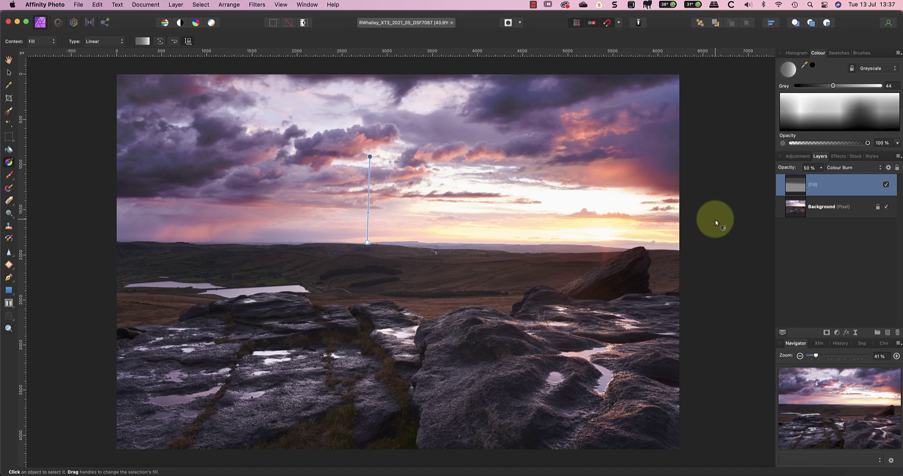
Step: Move the gradient's top handle lower and tint the dark stop to RGB 131, 127, 102
left_click_drag(370, 157, 369, 181)
left_click(896, 68)
left_click(871, 29)
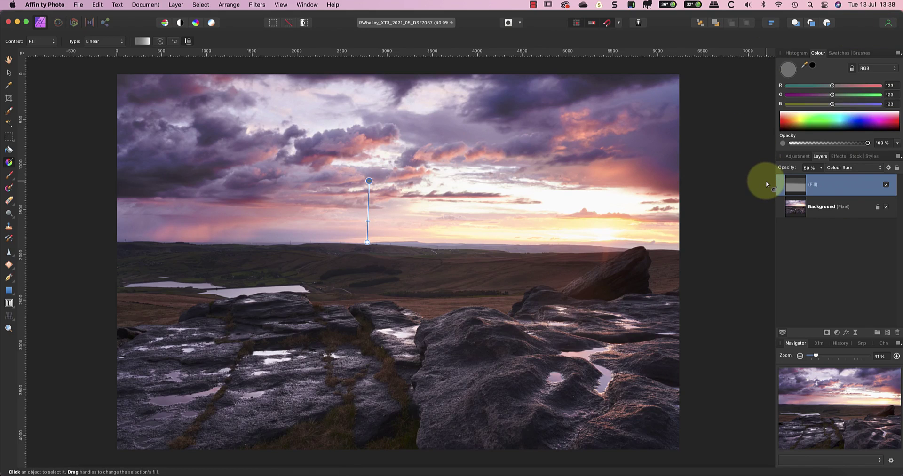
left_click(831, 104)
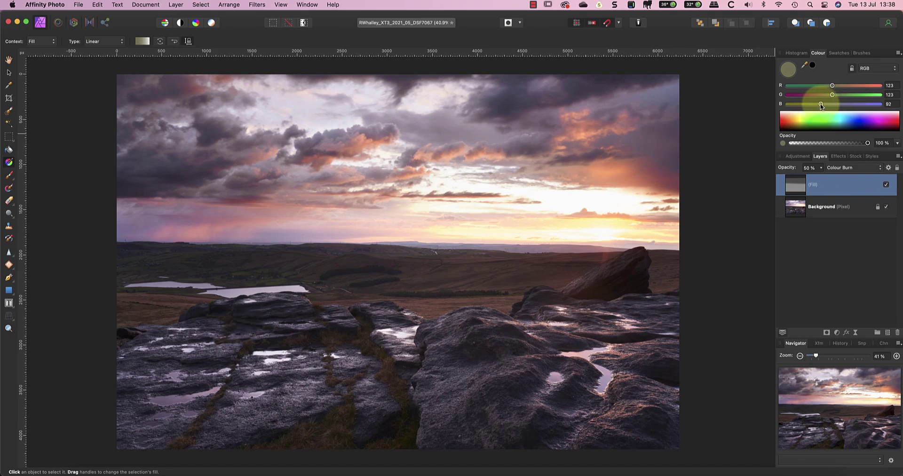
left_click_drag(833, 105, 826, 104)
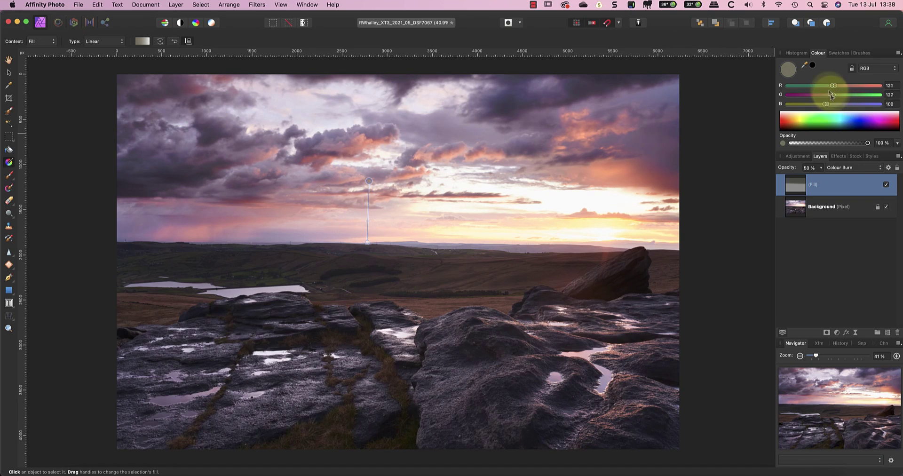
Step: Warm the light gradient stop to RGB 255, 241, 234 by reducing green and blue
left_click(367, 242)
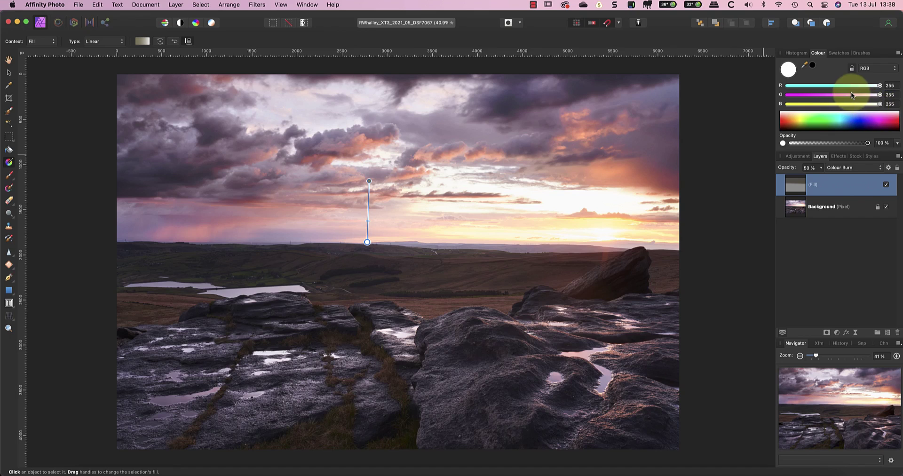
left_click(879, 85)
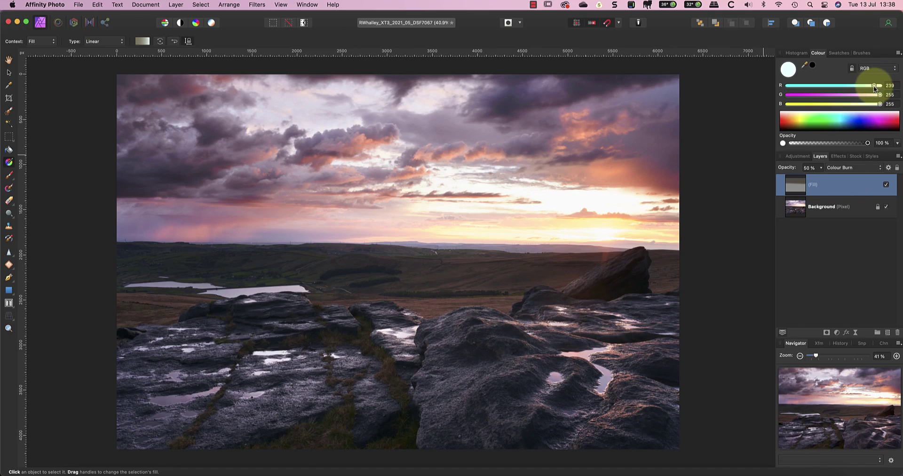
left_click_drag(879, 93, 873, 94)
left_click_drag(879, 104, 871, 105)
left_click(830, 259)
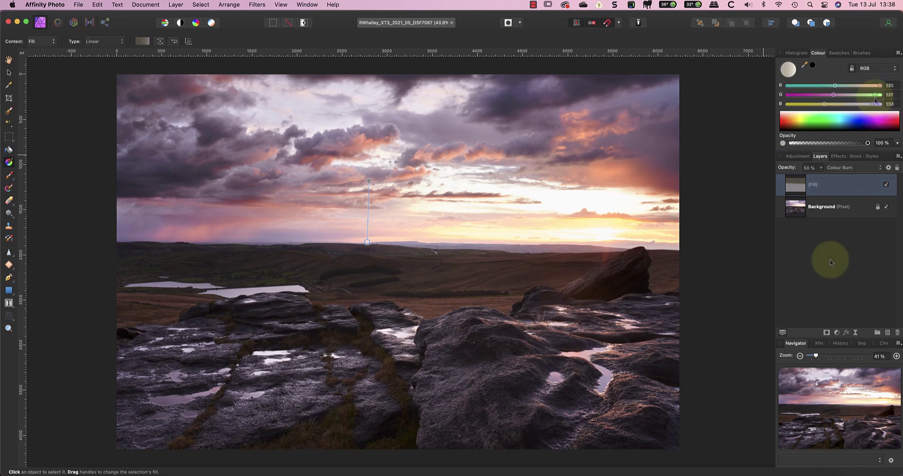
Step: Set the Fill layer's opacity to about 53%
left_click(820, 188)
left_click(821, 168)
left_click_drag(818, 177, 829, 179)
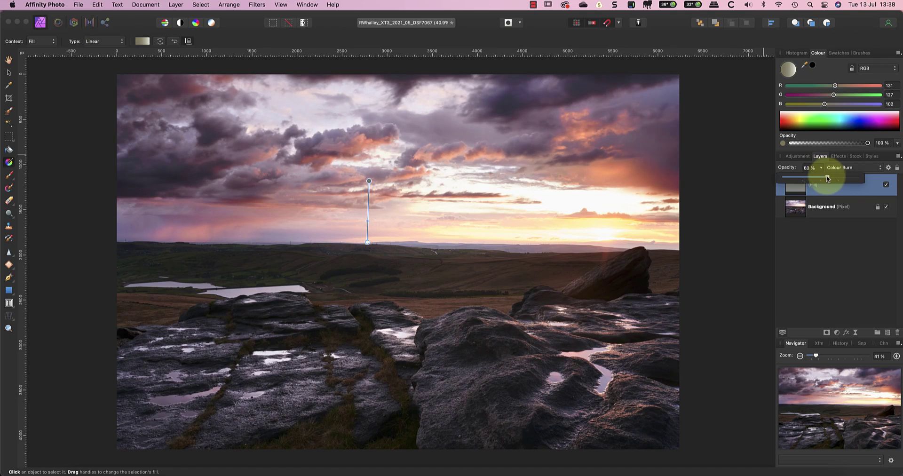
mouse_move(822, 178)
left_mouse_down()
mouse_move(805, 177)
mouse_move(821, 177)
left_mouse_up()
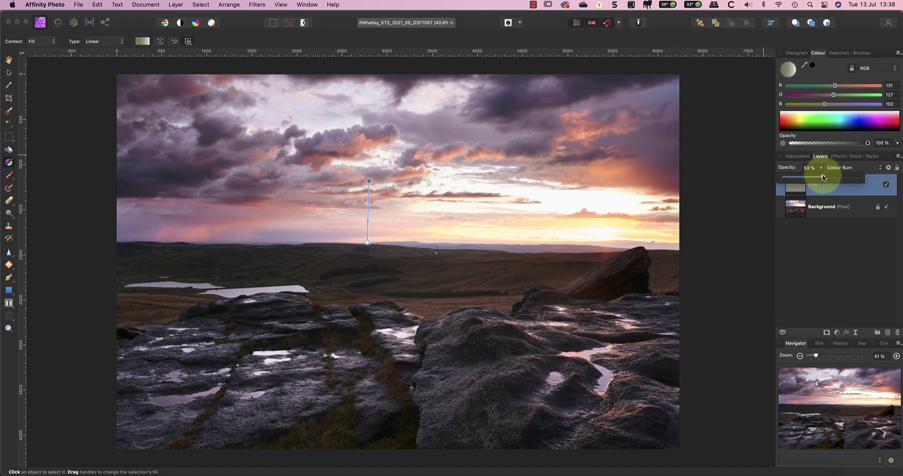
Step: Toggle the gradient fill's visibility off and on twice to compare the sky with and without it
left_click(837, 252)
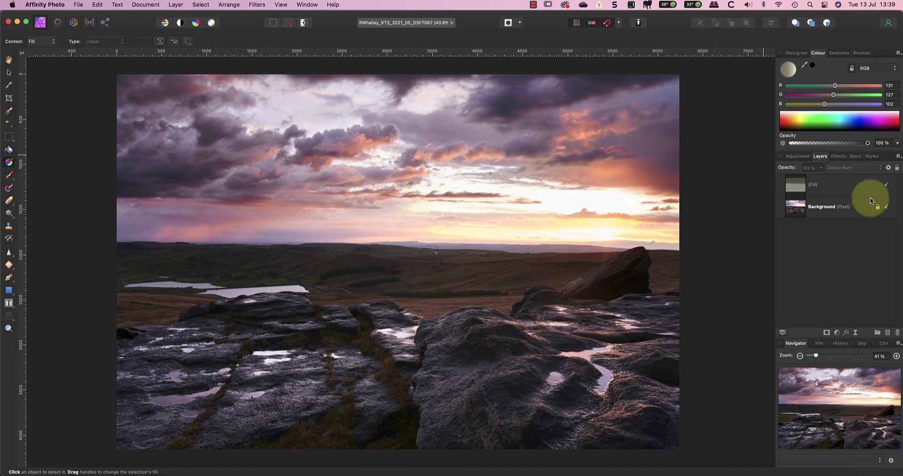
left_click(886, 187)
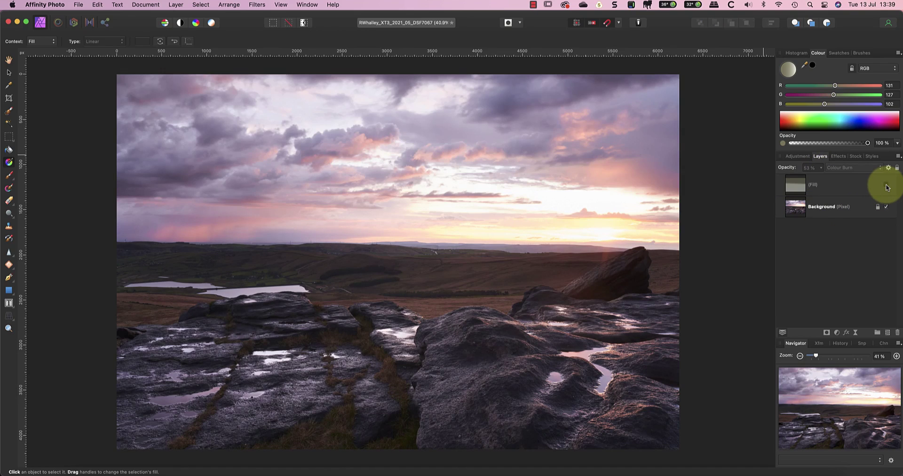
left_click(886, 187)
left_click(886, 187)
left_click(886, 186)
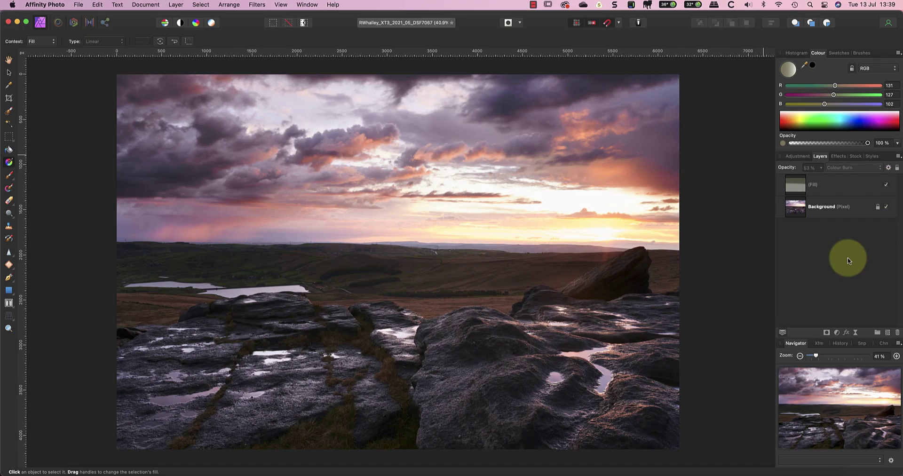